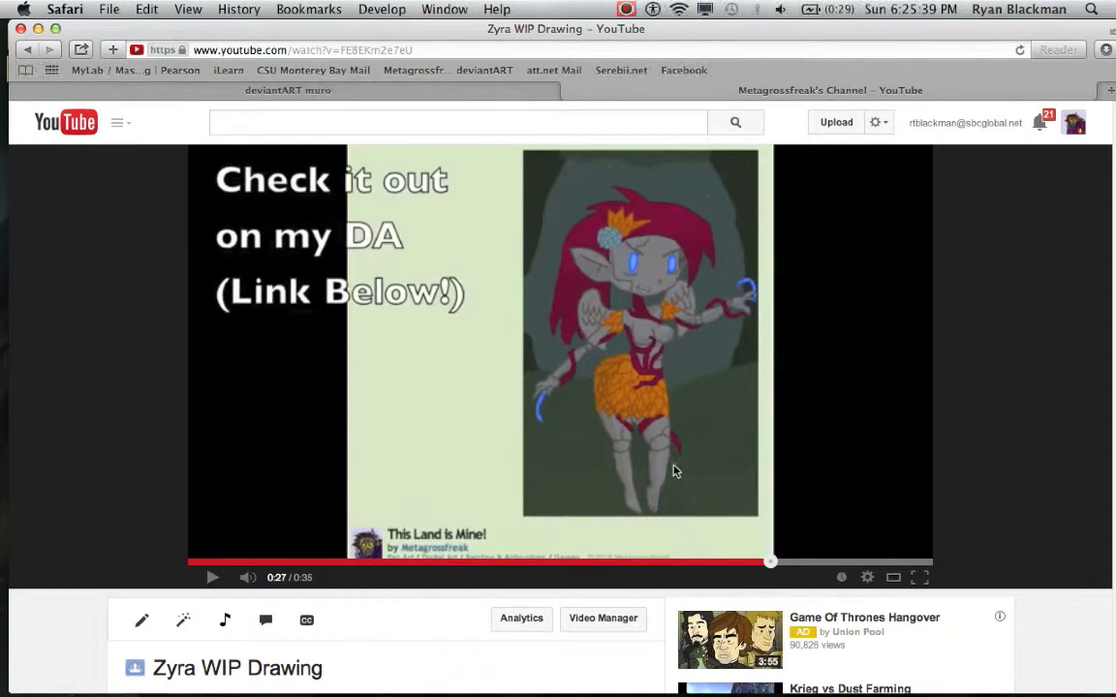
# - Look over the Zyra WIP Drawing video page, including its description and the finished artwork preview
pyautogui.scroll(-5, 675, 471)
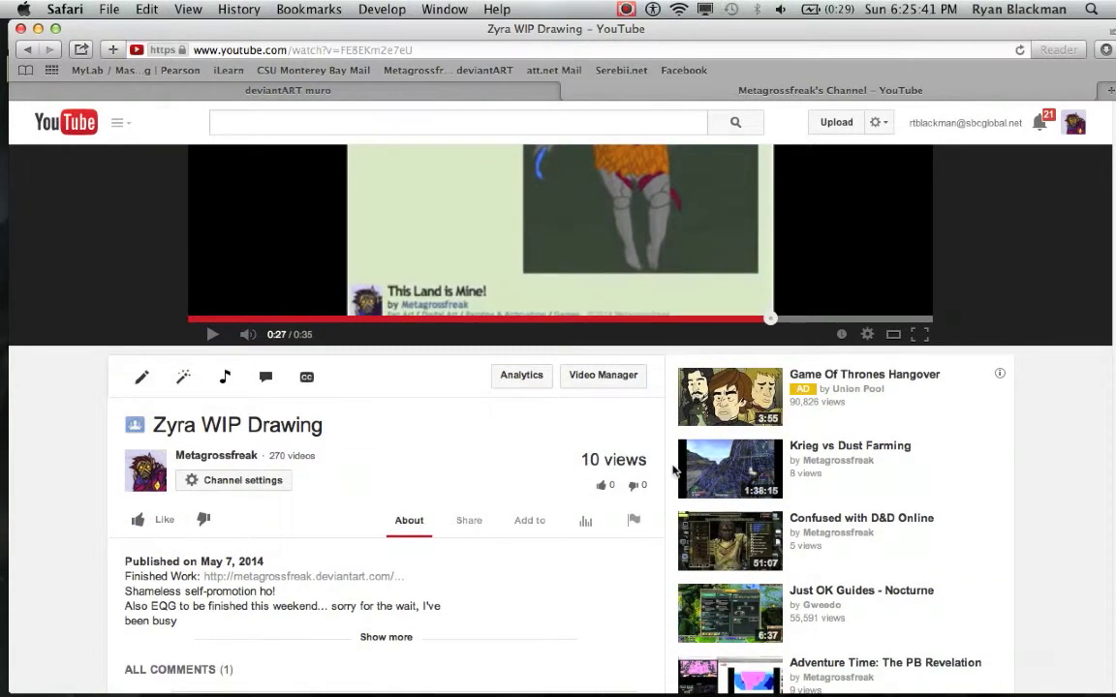
pyautogui.scroll(2, 675, 471)
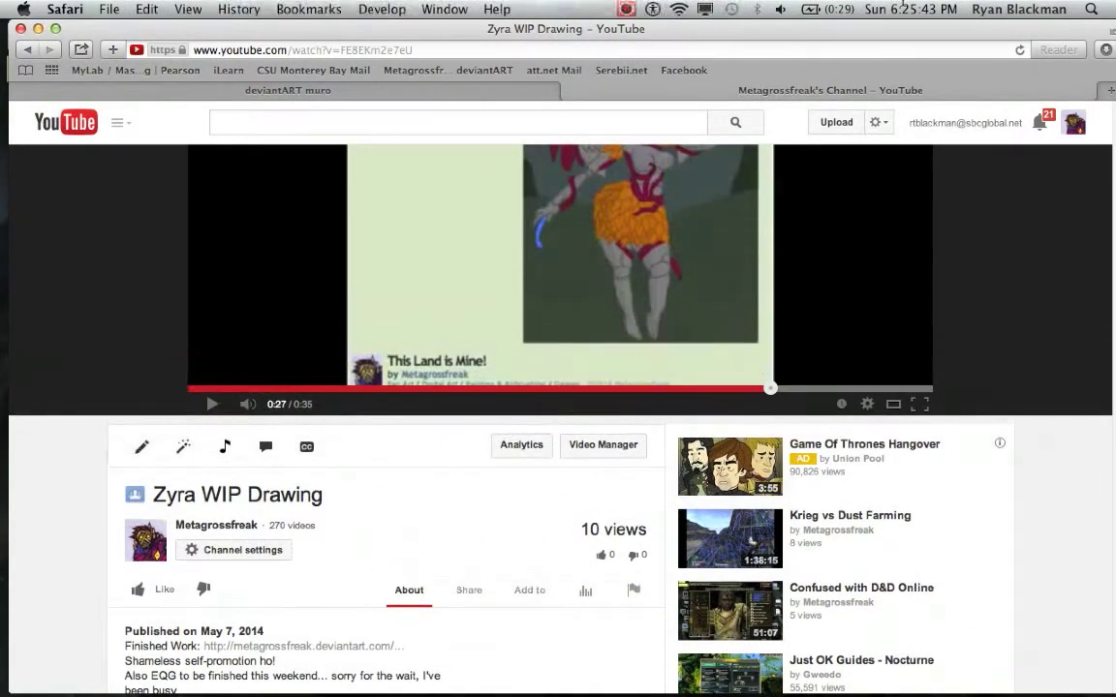
pyautogui.click(903, 9)
pyautogui.click(902, 9)
pyautogui.scroll(-1, 449, 417)
pyautogui.scroll(-1, 489, 486)
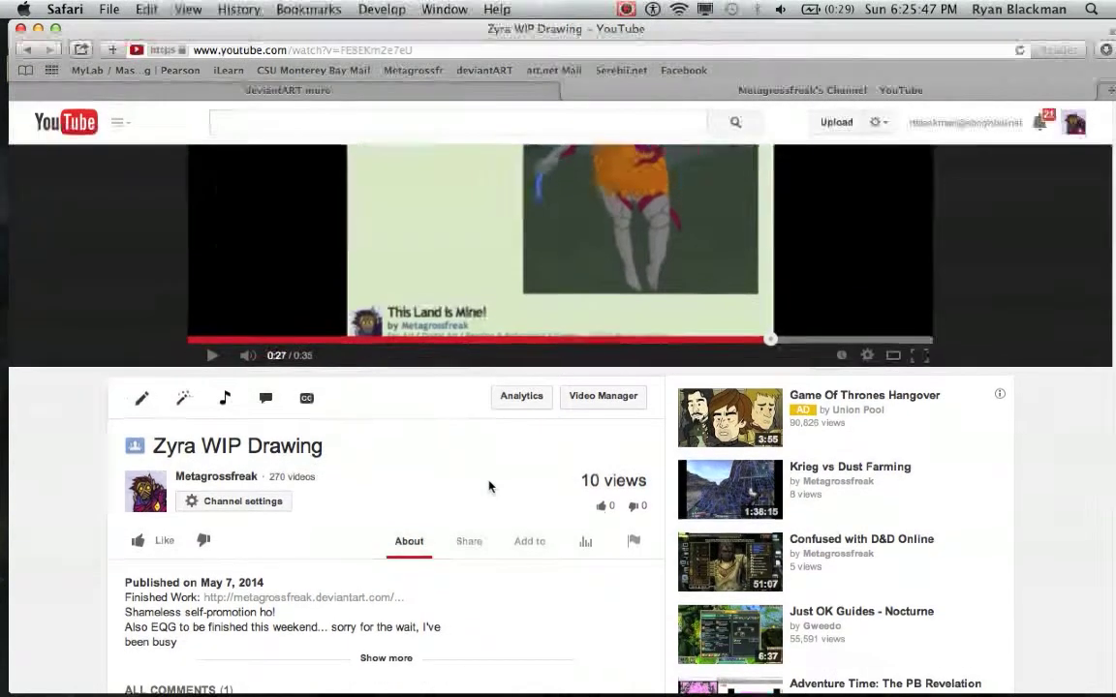
pyautogui.scroll(5, 489, 486)
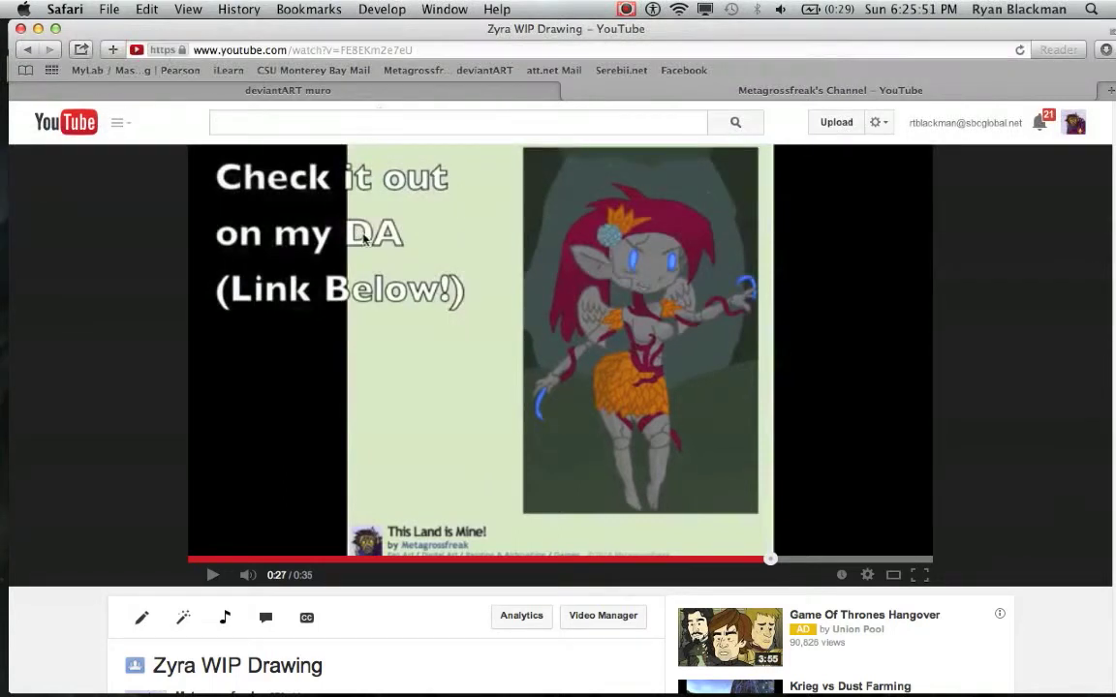
# - Open the artist's deviantART profile from the bookmarks and browse the artwork in its gallery
pyautogui.click(409, 75)
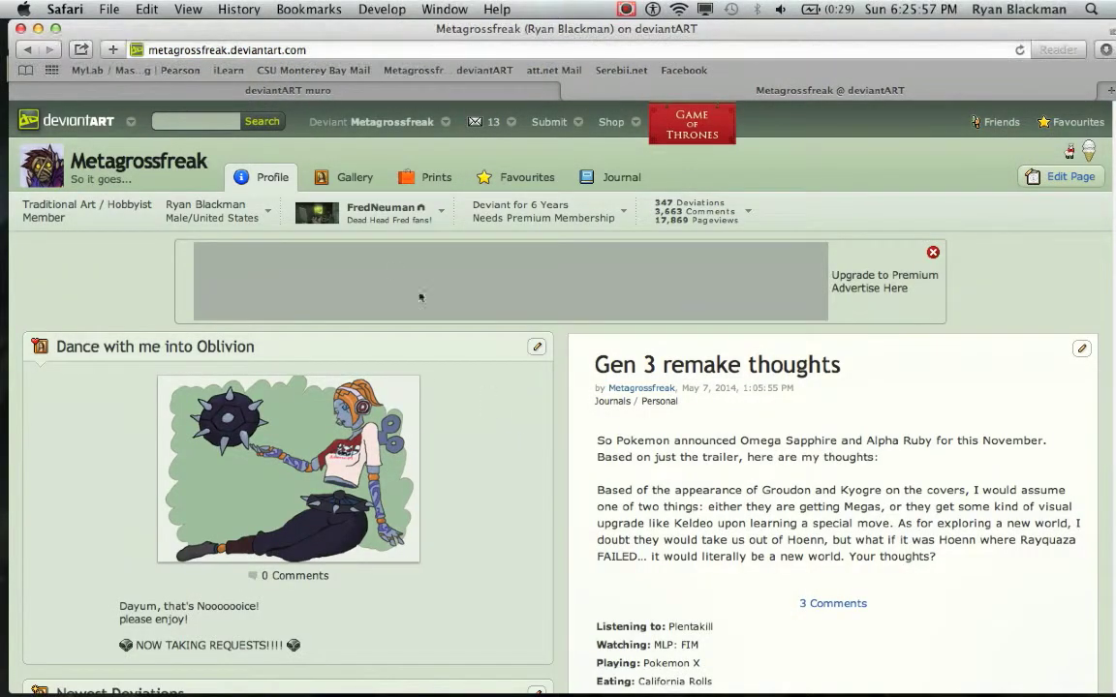
pyautogui.click(332, 177)
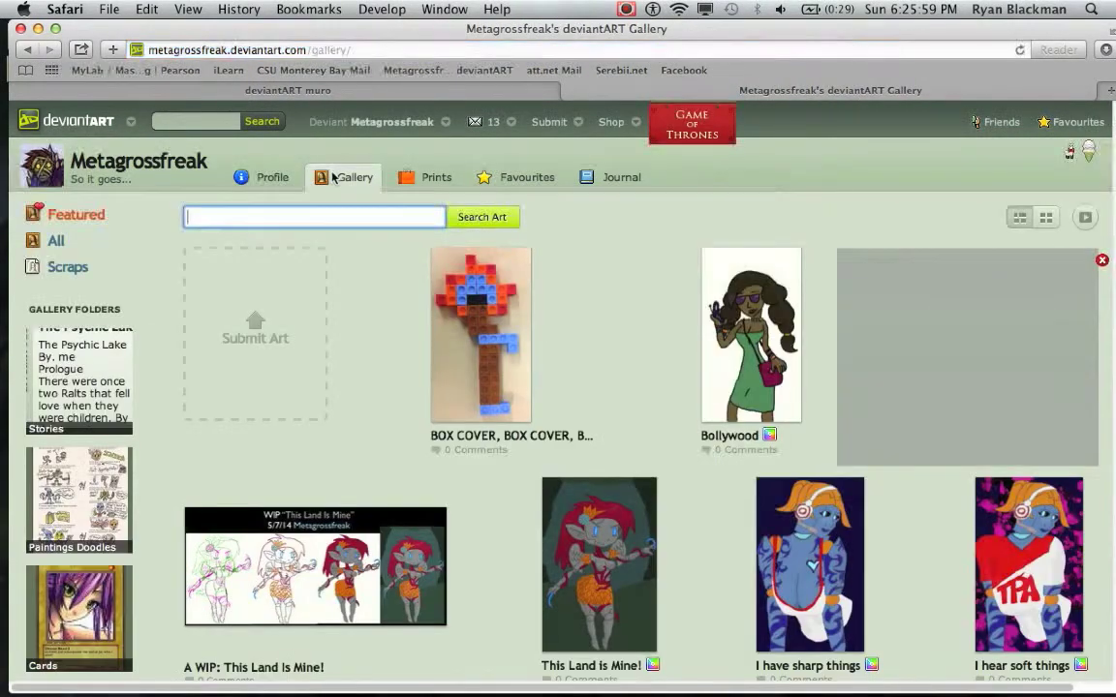
pyautogui.scroll(-5, 513, 511)
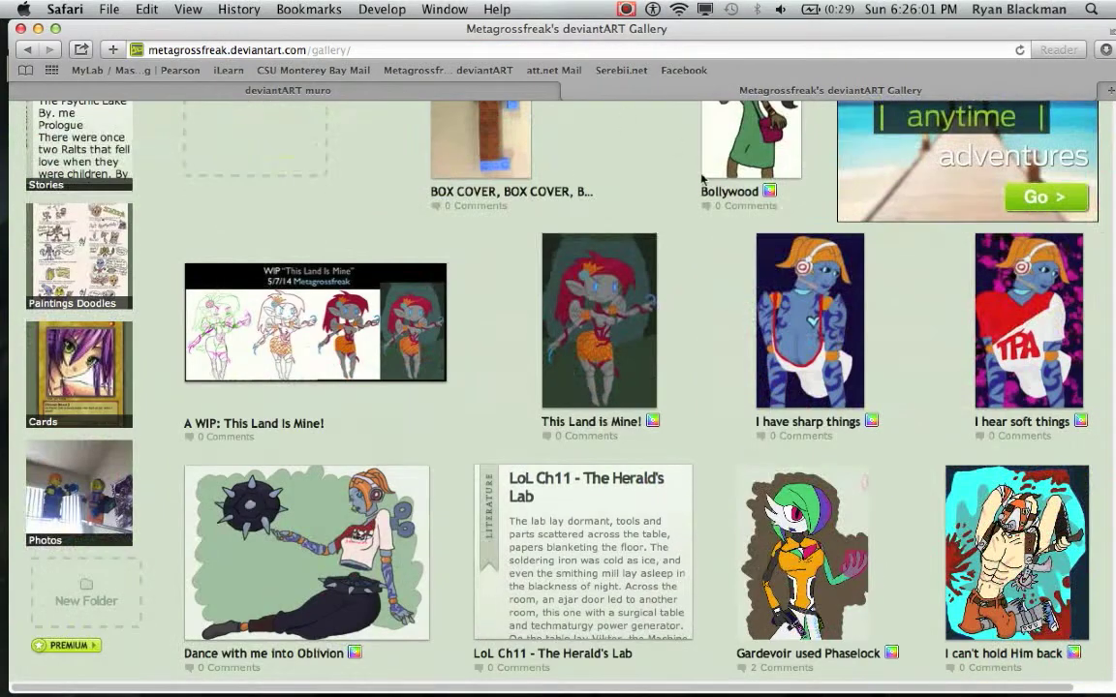
pyautogui.scroll(-5, 654, 286)
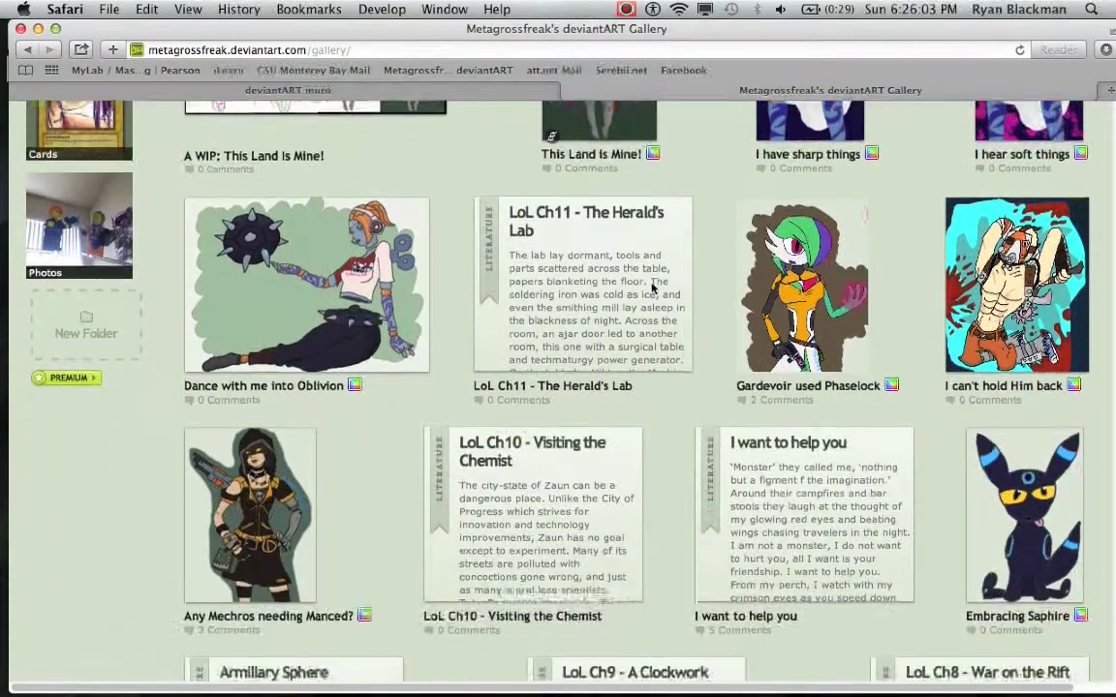
pyautogui.scroll(-4, 653, 287)
pyautogui.scroll(12, 653, 291)
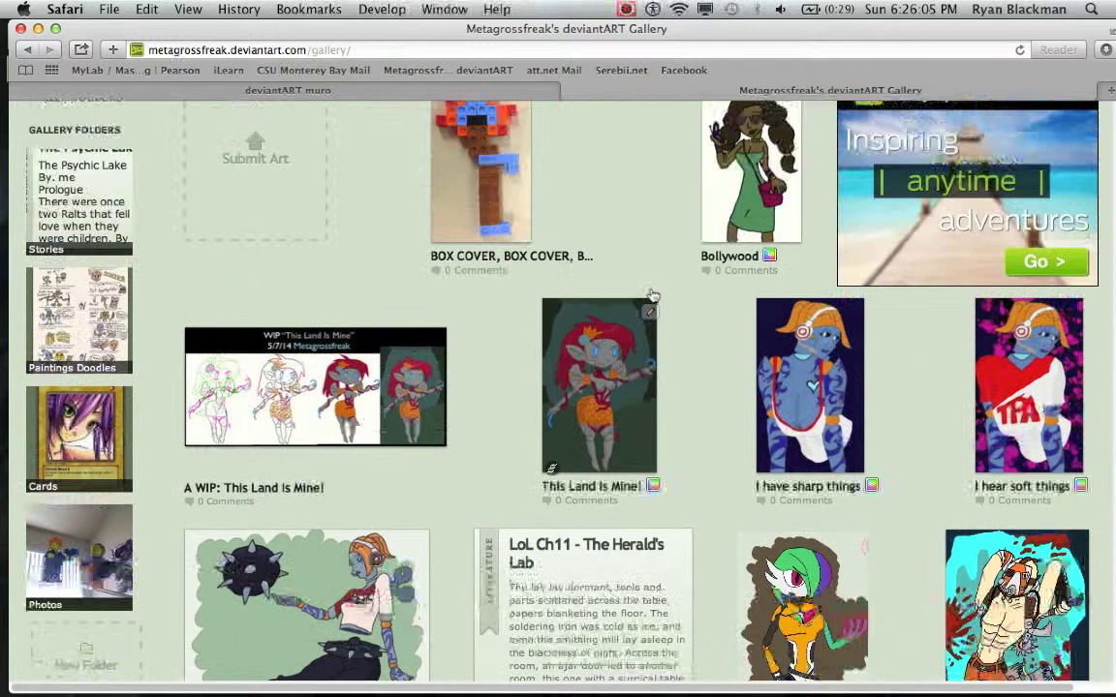
pyautogui.scroll(4, 652, 293)
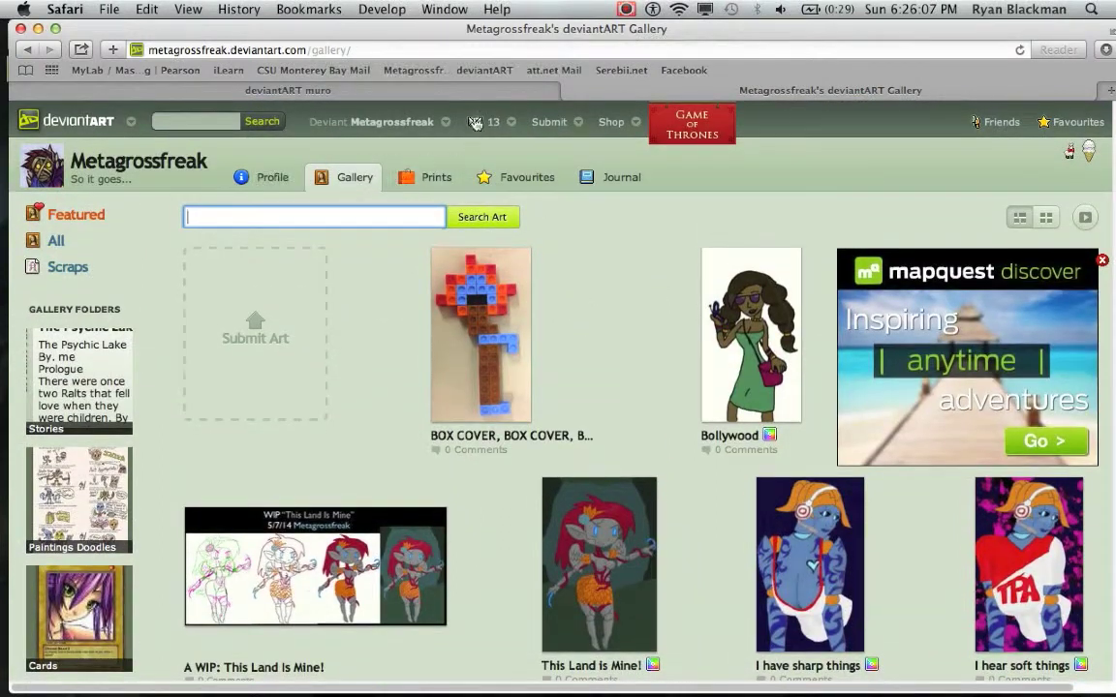
# - Close the deviantART gallery page and return to the drawing in deviantART muro
pyautogui.click(445, 122)
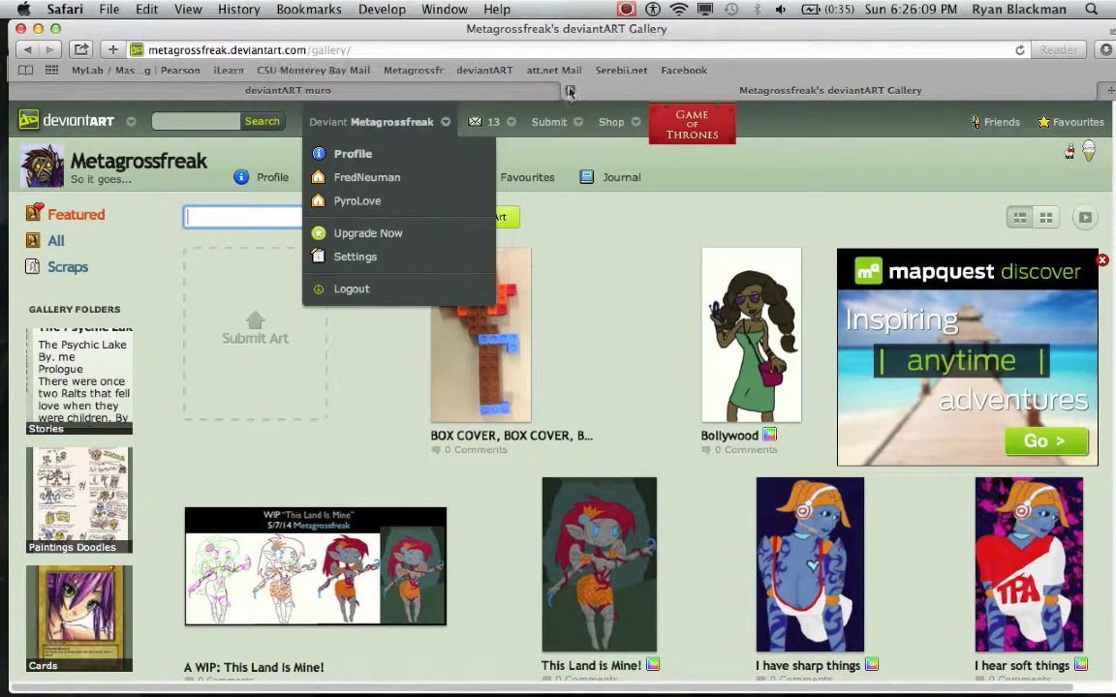
pyautogui.click(571, 91)
pyautogui.moveTo(471, 43)
pyautogui.mouseDown()
pyautogui.moveTo(430, 90)
pyautogui.moveTo(461, 83)
pyautogui.moveTo(465, 40)
pyautogui.mouseUp()
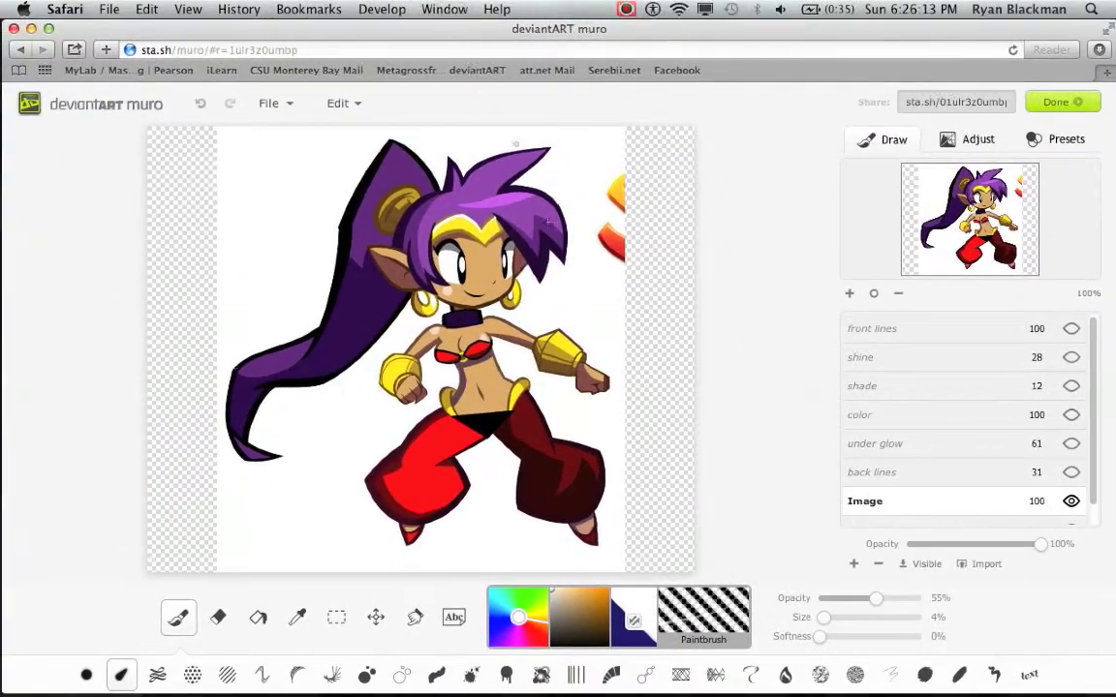
# - Switch to Preview to view the tpa-oriana.png reference image, and close it
pyautogui.moveTo(639, 689)
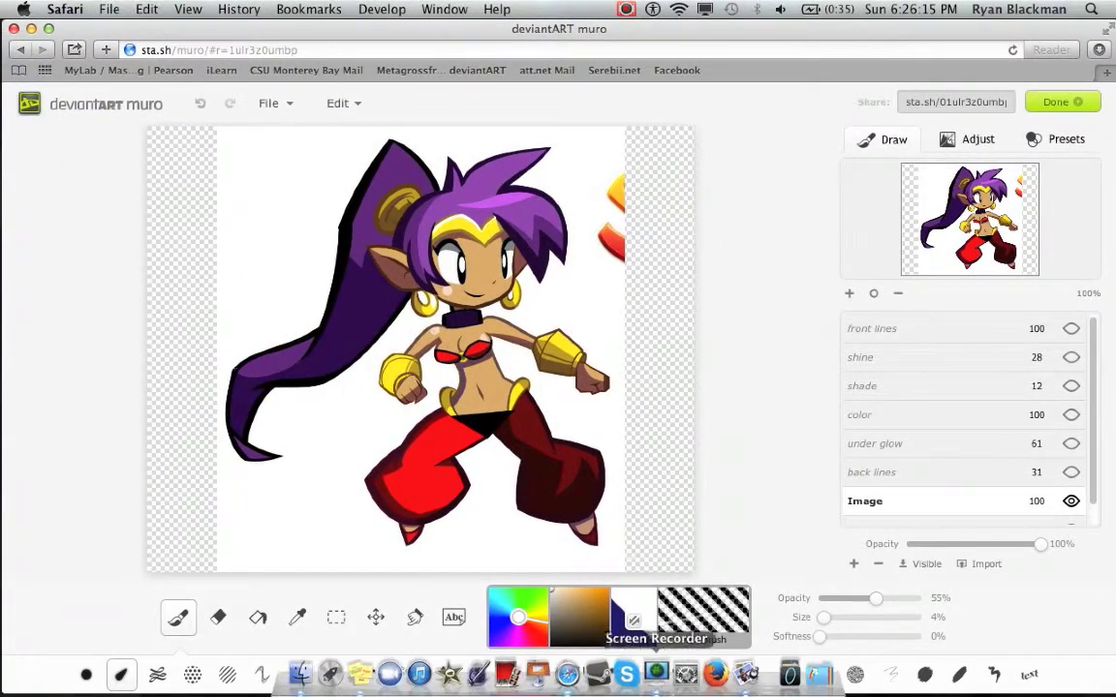
pyautogui.click(746, 673)
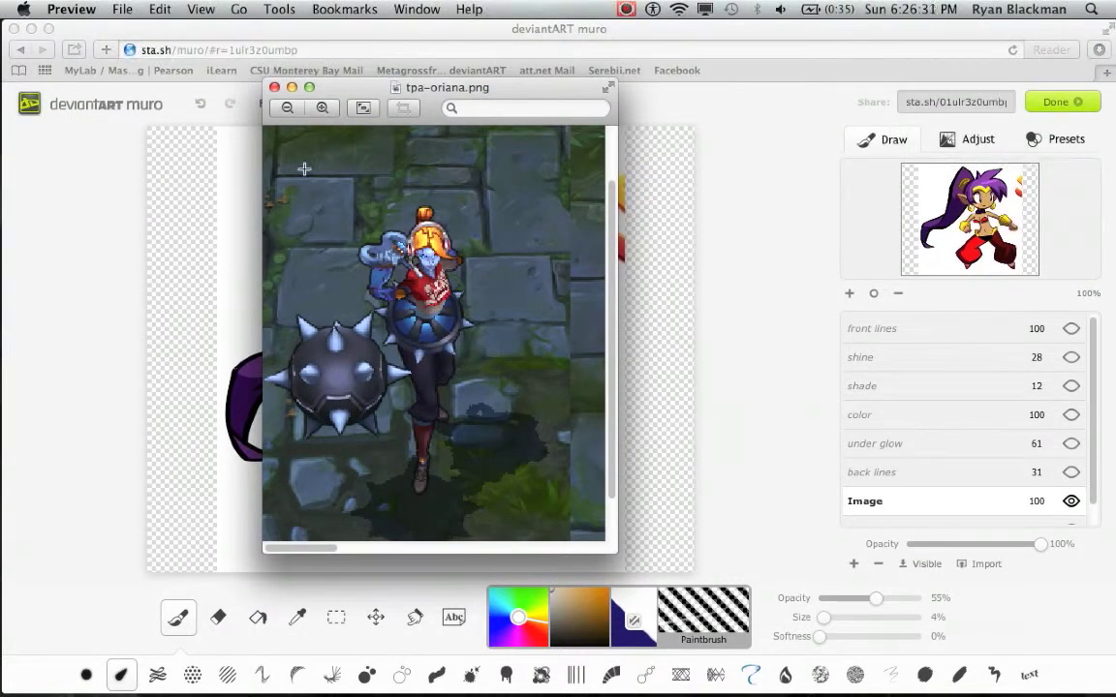
pyautogui.click(274, 88)
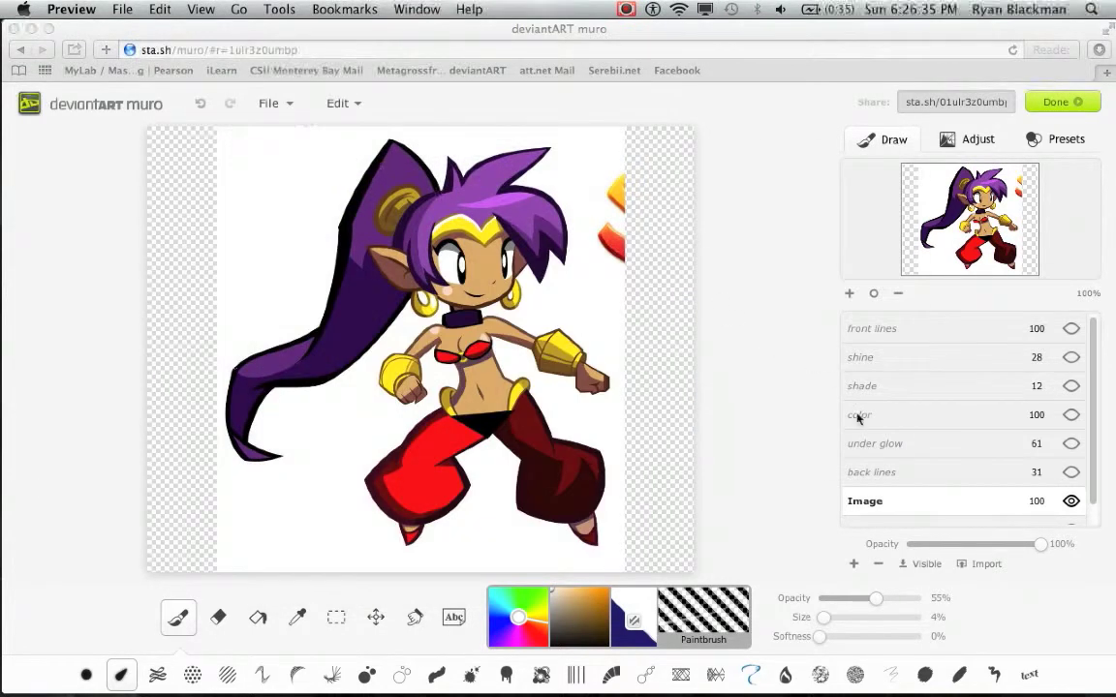
# - Display the back lines layer instead of the Image layer and set the back lines opacity to 100%
pyautogui.click(1065, 479)
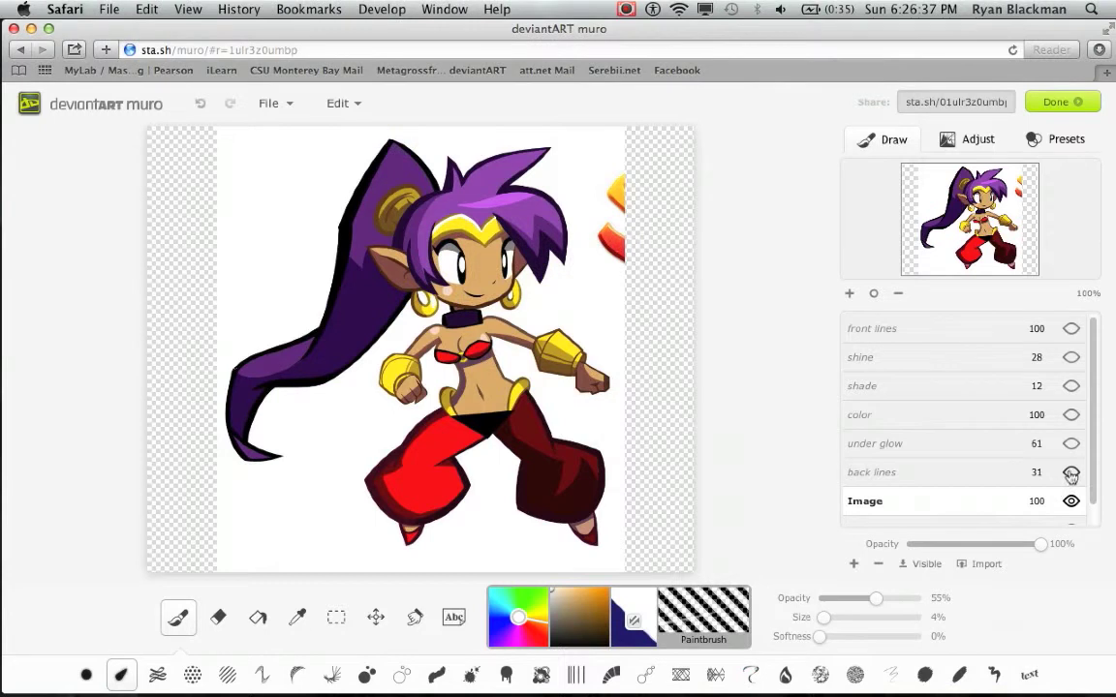
pyautogui.click(1070, 473)
pyautogui.click(1070, 501)
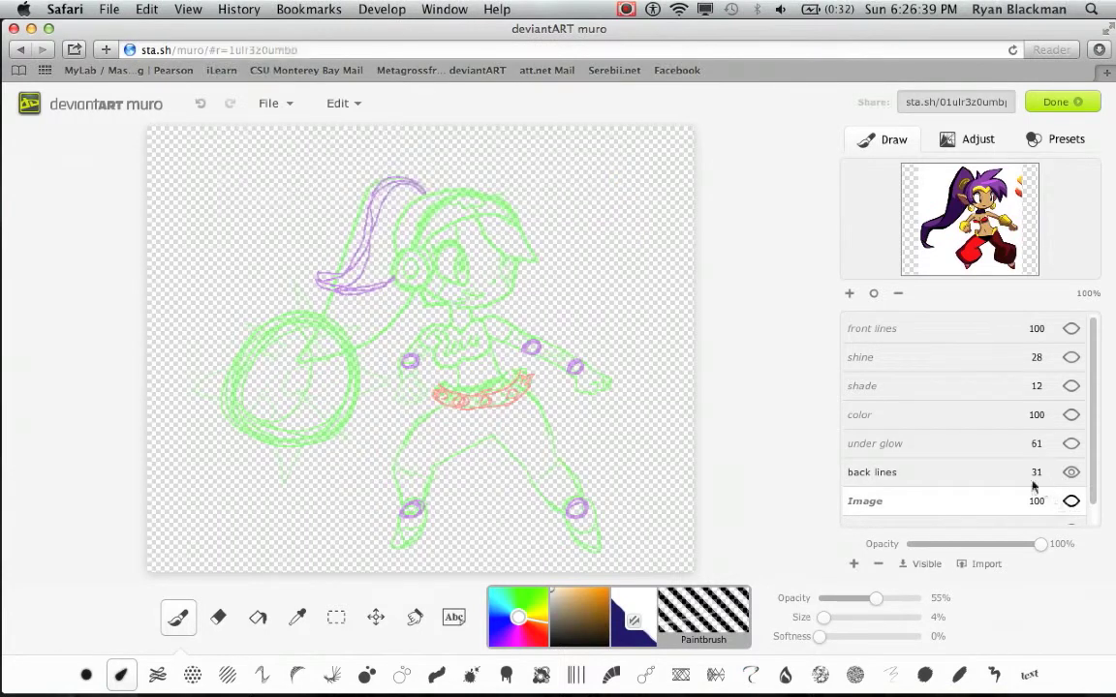
pyautogui.click(1032, 473)
pyautogui.moveTo(952, 550); pyautogui.dragTo(1045, 548)
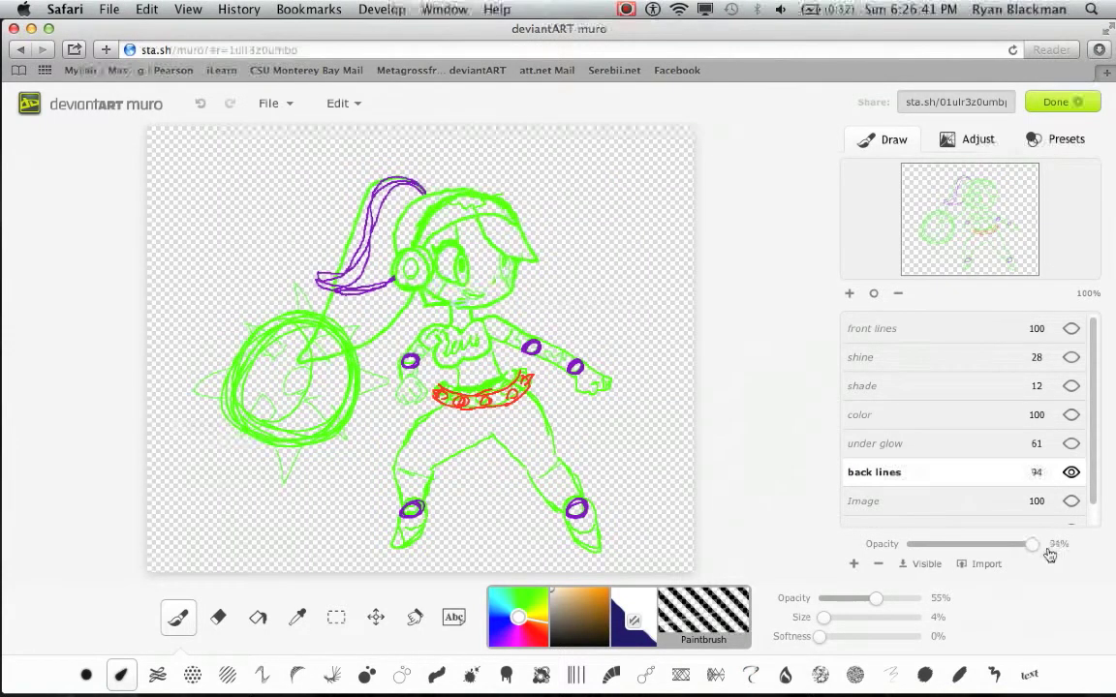
# - Show the Image layer beneath the sketch to compare the poses, and hide it again
pyautogui.click(1005, 510)
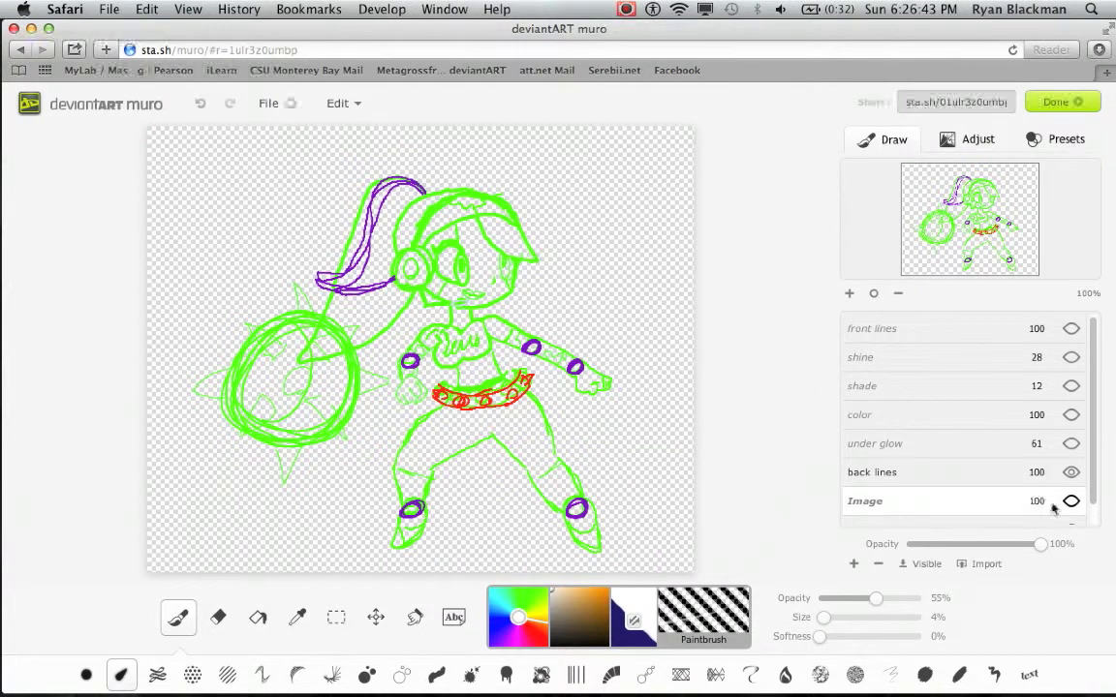
pyautogui.click(1070, 501)
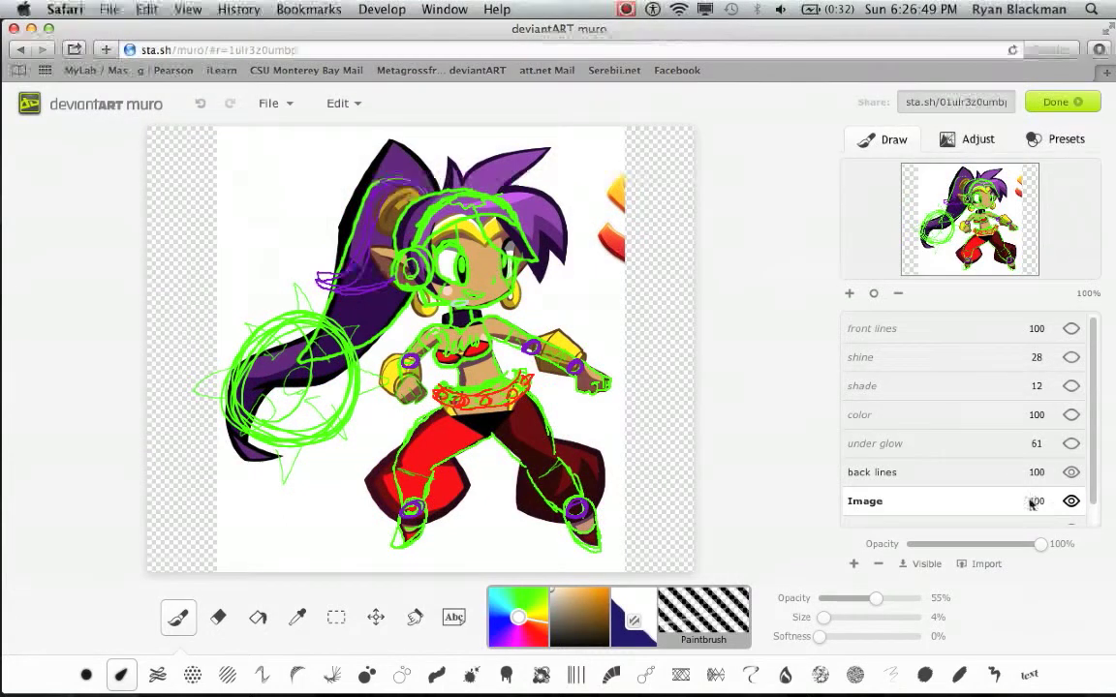
pyautogui.click(1070, 500)
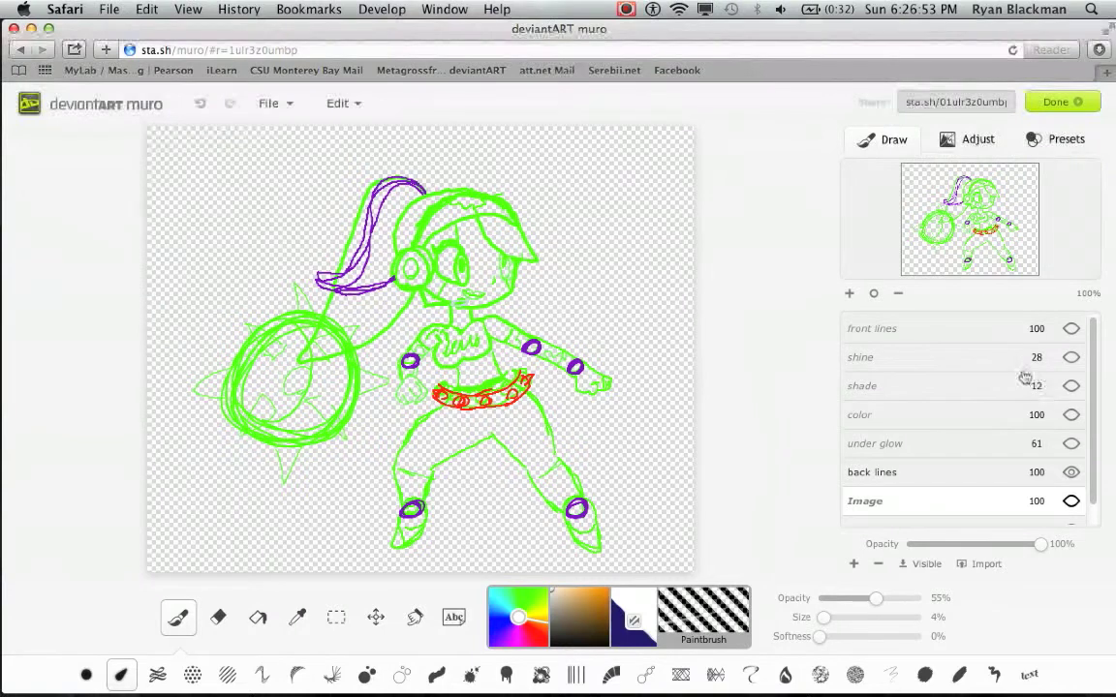
# - Make the front lines, Background and color layers visible and hide the back lines layer
pyautogui.click(1070, 330)
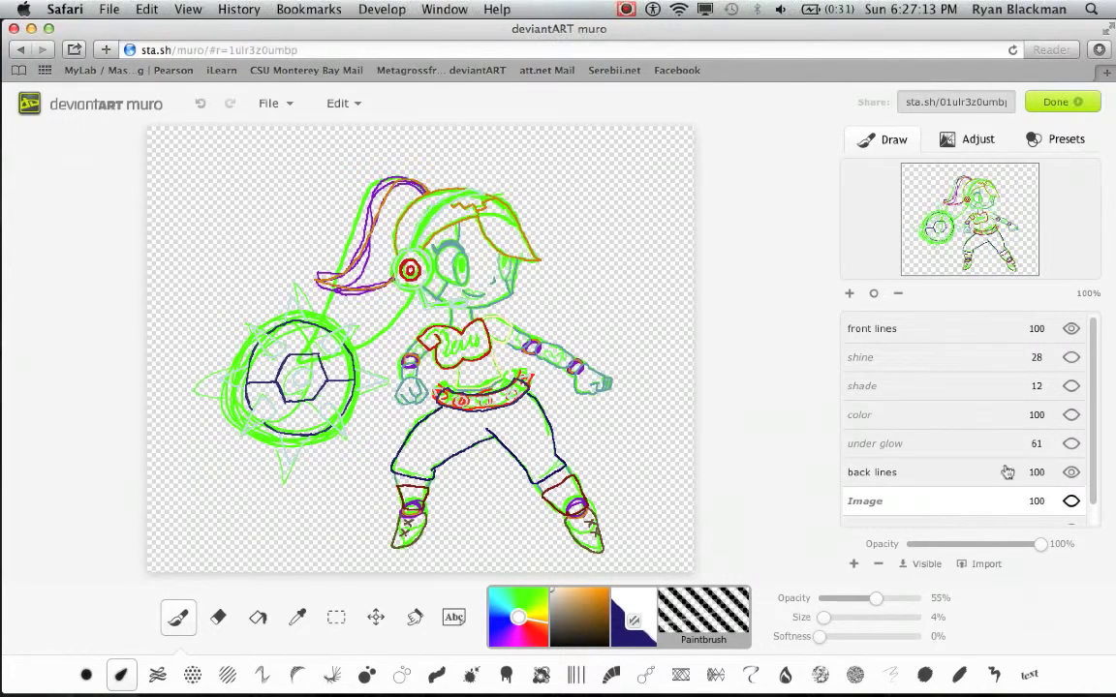
pyautogui.scroll(-2, 1093, 441)
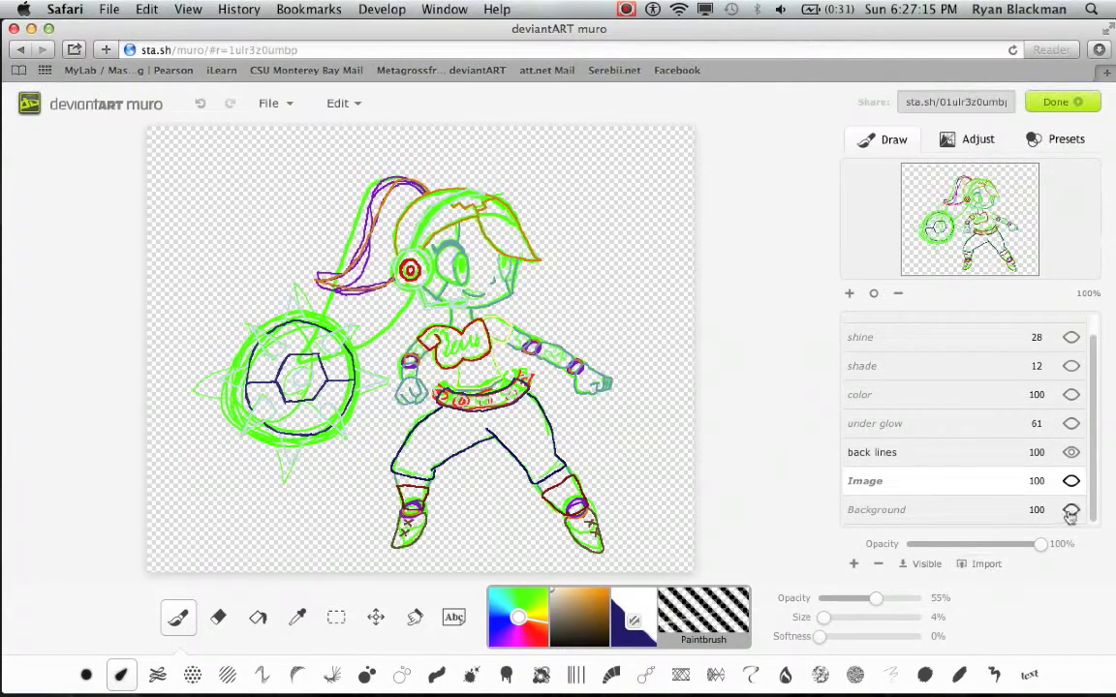
pyautogui.click(1071, 513)
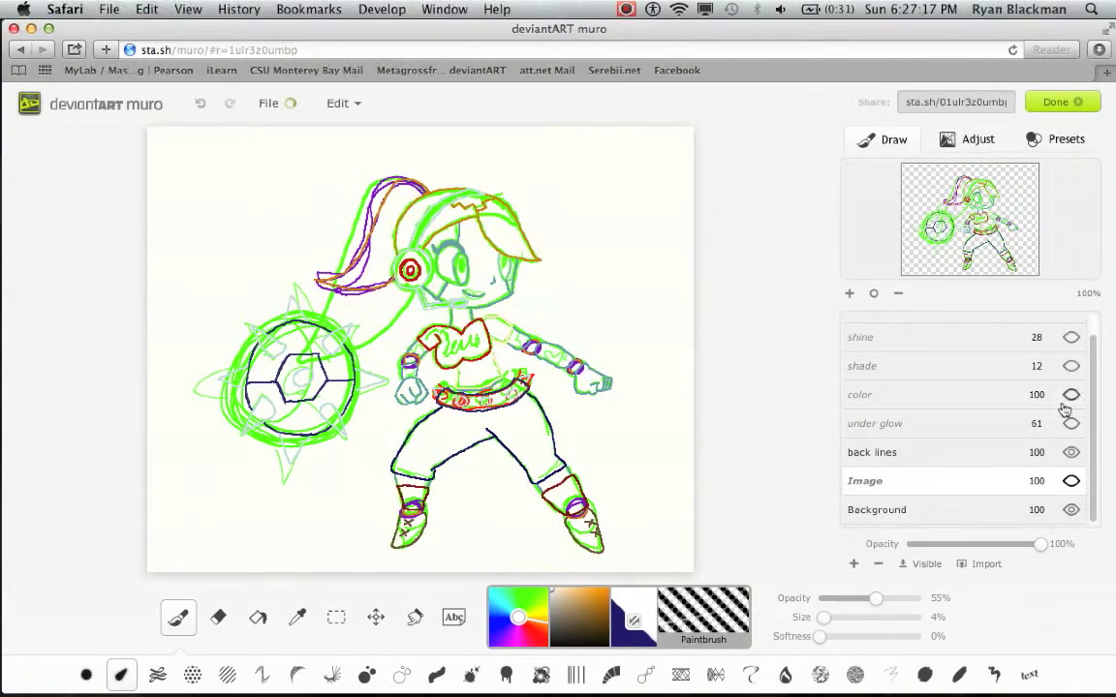
pyautogui.scroll(2, 1094, 426)
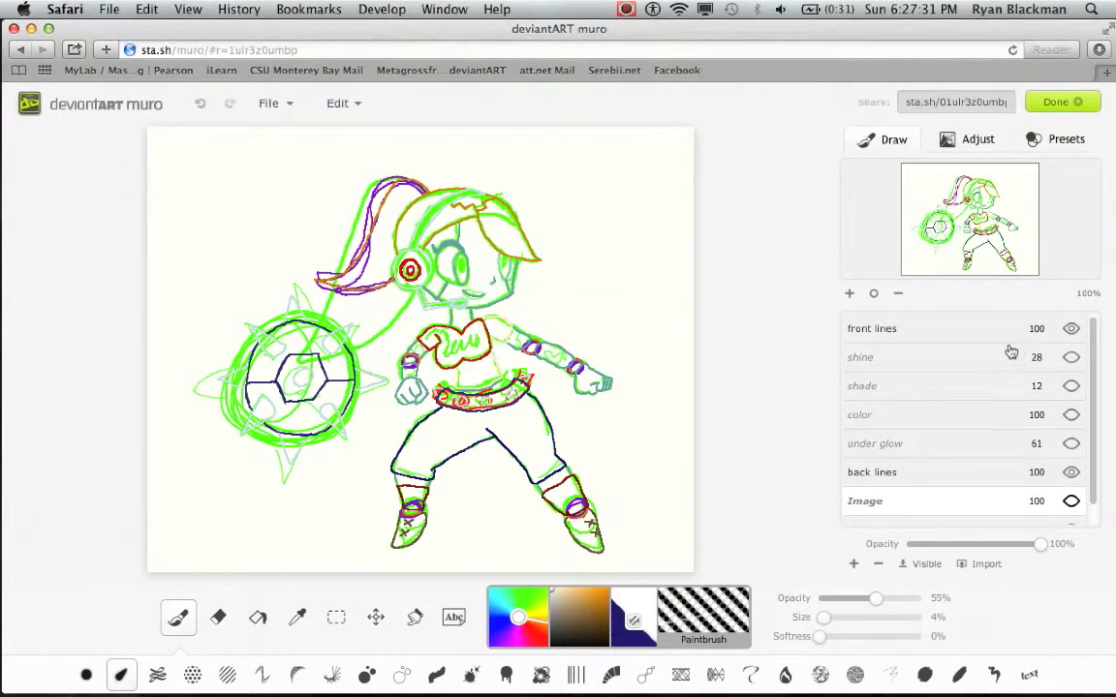
pyautogui.click(1070, 473)
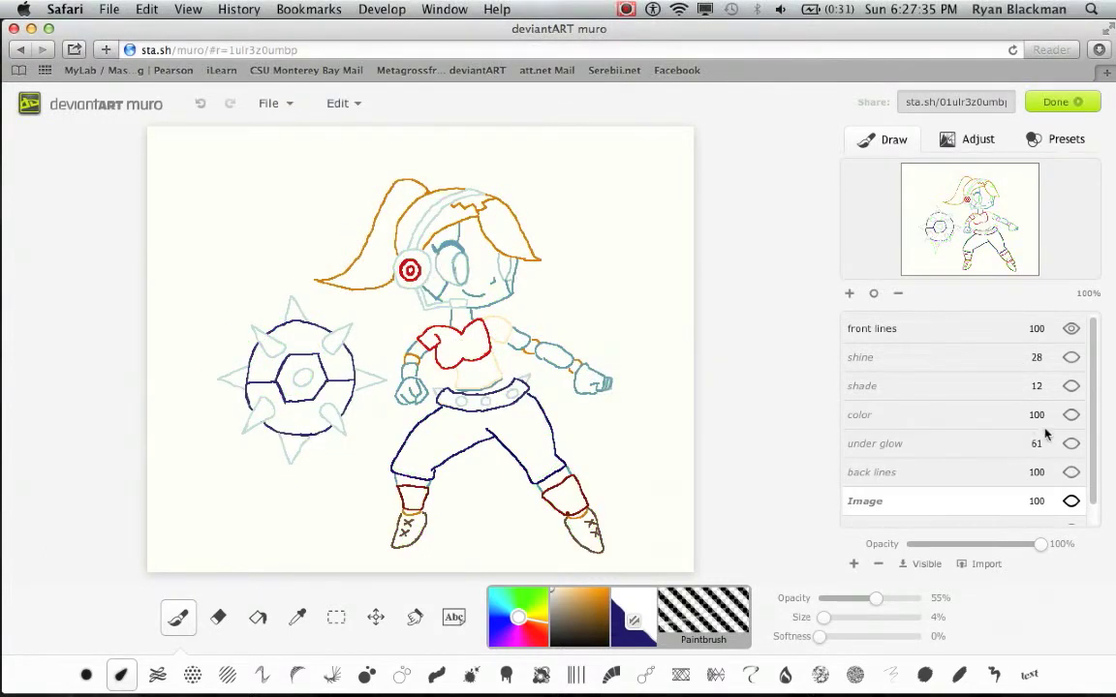
pyautogui.click(1069, 413)
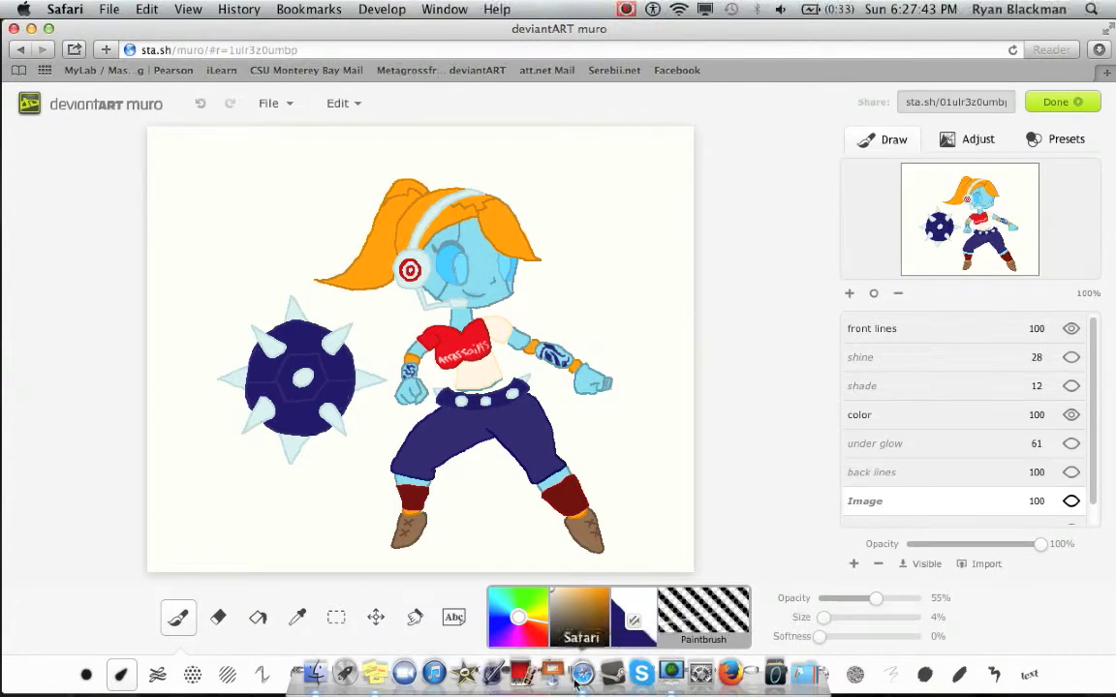
# - Open the tpa-oriana.png reference from the desktop in Preview and compare it beside the drawing before returning to Safari
pyautogui.moveTo(606, 48); pyautogui.dragTo(643, 503)
pyautogui.doubleClick(900, 393)
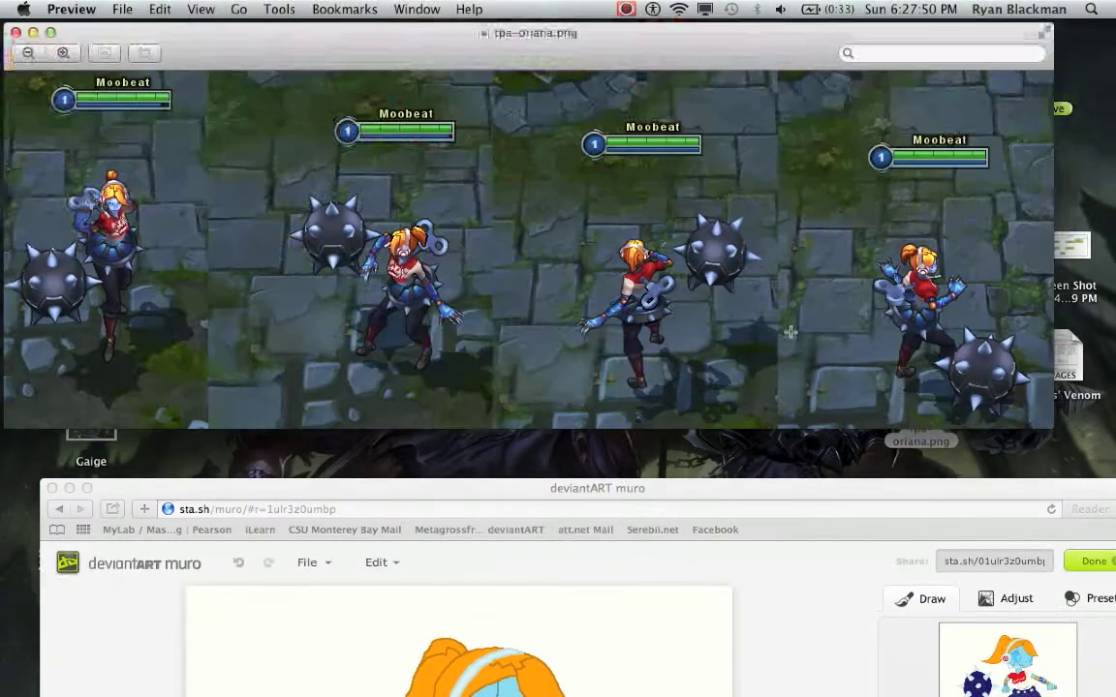
pyautogui.moveTo(194, 62); pyautogui.dragTo(927, 27)
pyautogui.moveTo(547, 488); pyautogui.dragTo(549, 26)
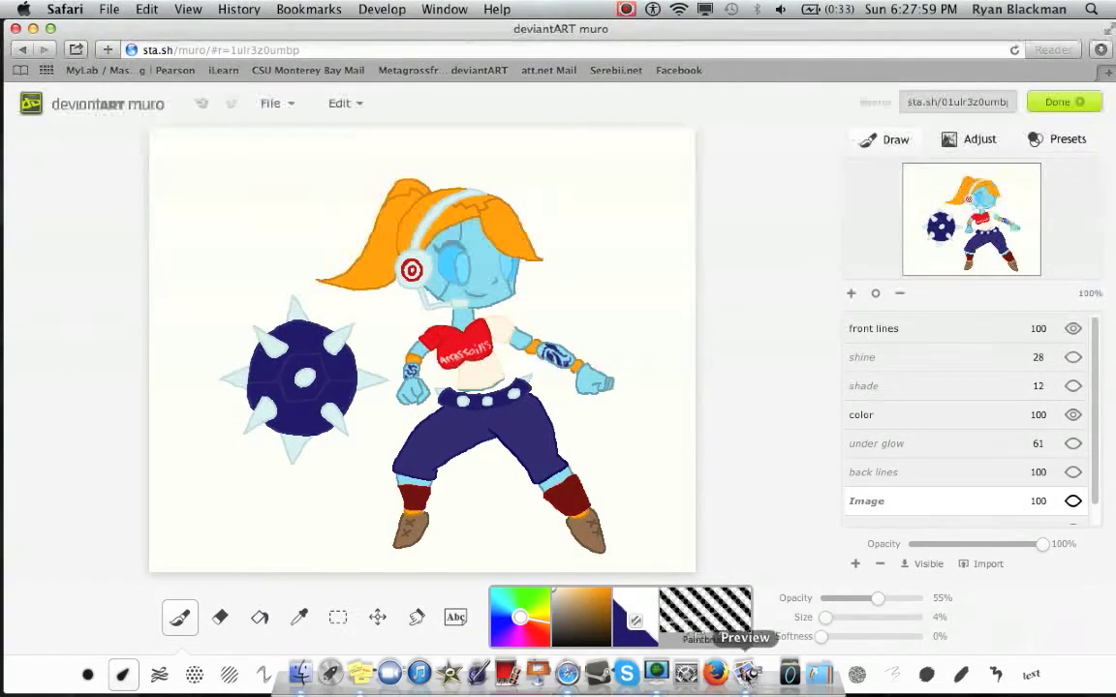
pyautogui.click(746, 675)
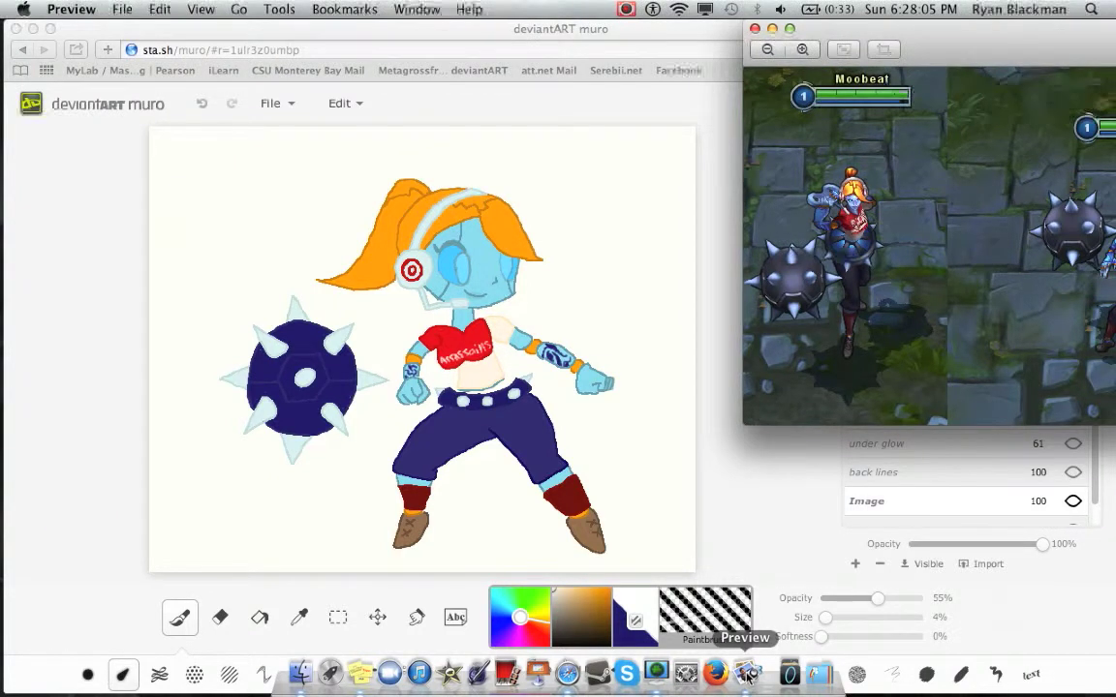
pyautogui.click(553, 27)
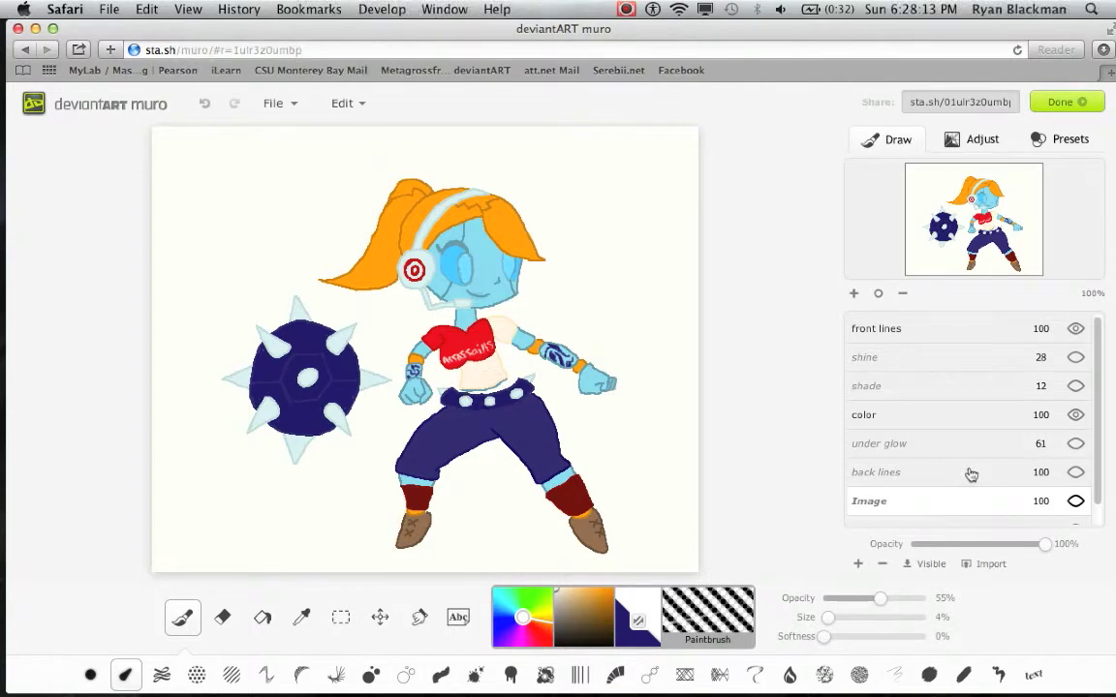
# - Make the under glow, shade and shine layers visible on the colored drawing
pyautogui.click(1075, 446)
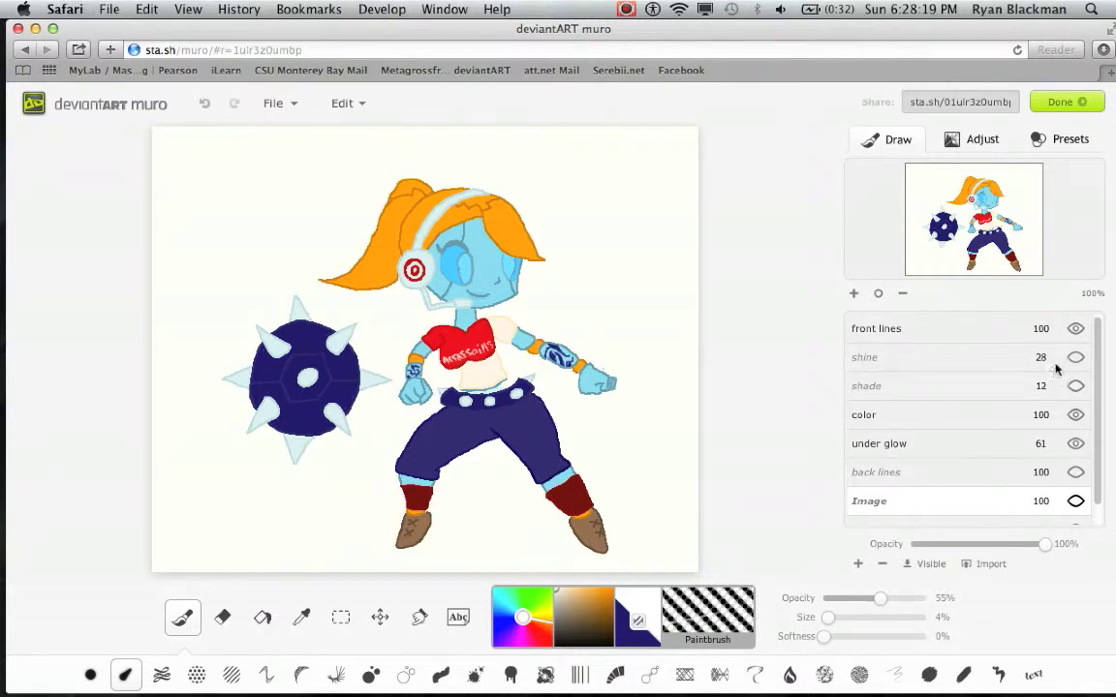
pyautogui.click(1075, 387)
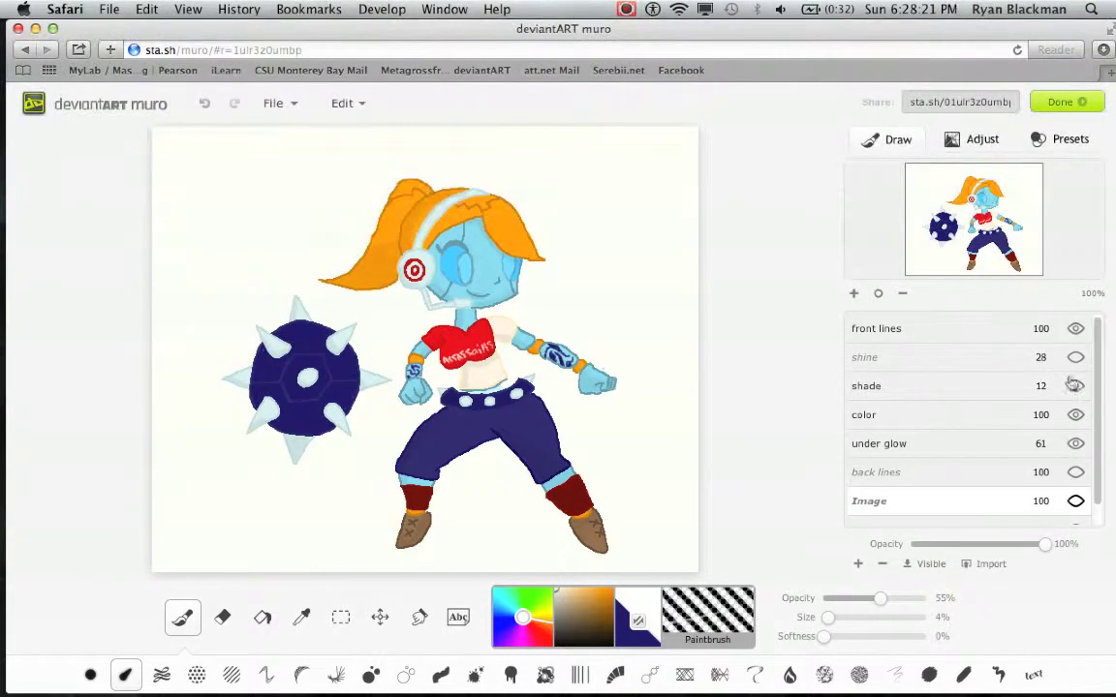
pyautogui.click(1074, 358)
pyautogui.click(1076, 359)
pyautogui.click(1076, 358)
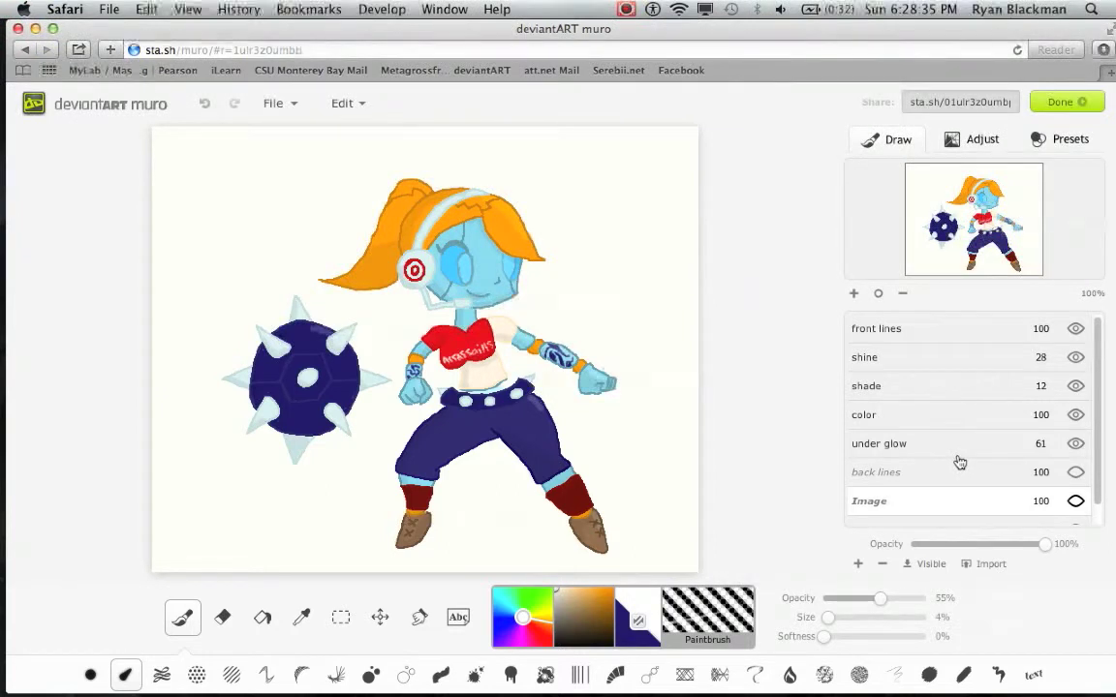
# - Hide the color and Background layers to view the line, shade and shine layers alone, and make both visible again
pyautogui.click(1074, 414)
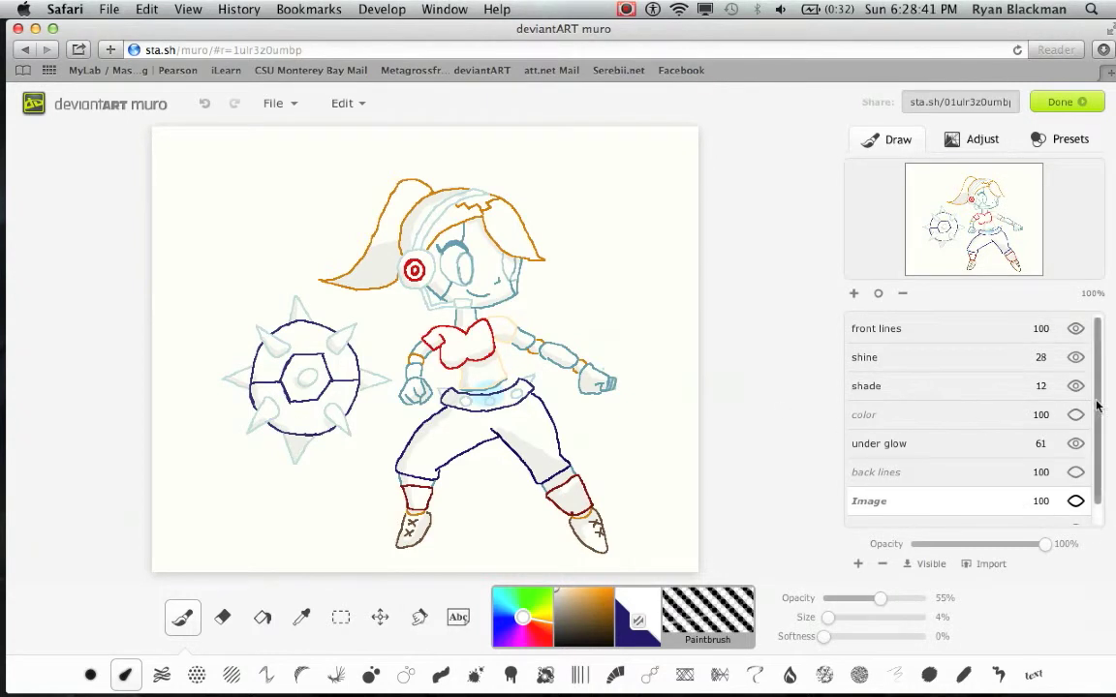
pyautogui.scroll(-1, 1094, 388)
pyautogui.click(1074, 510)
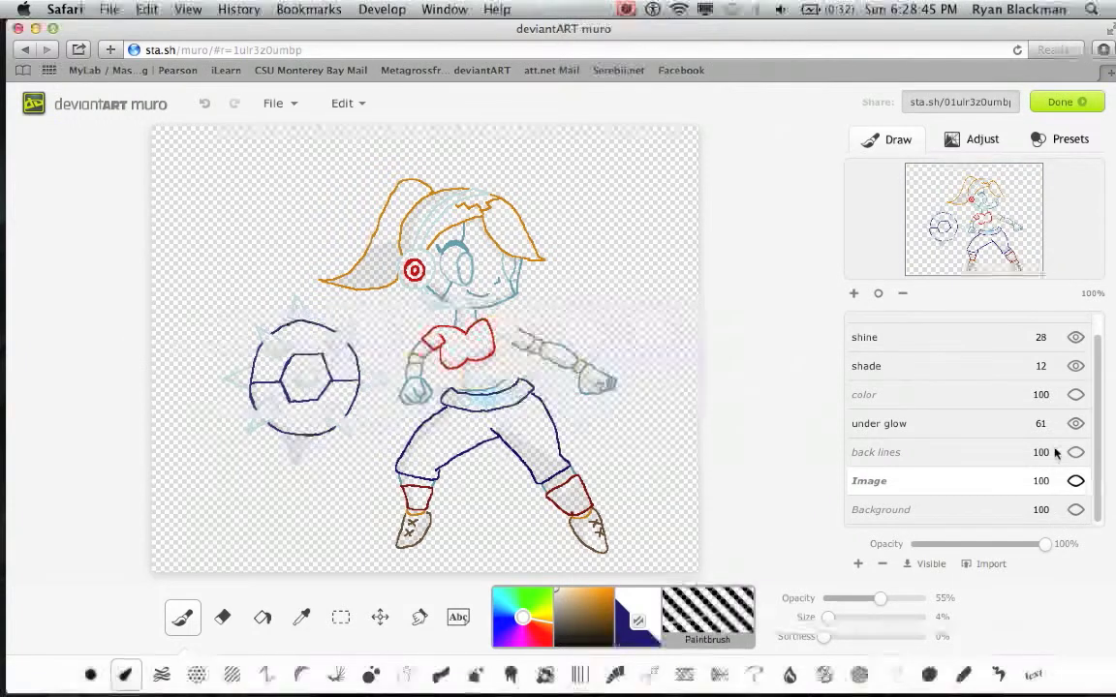
pyautogui.click(1077, 485)
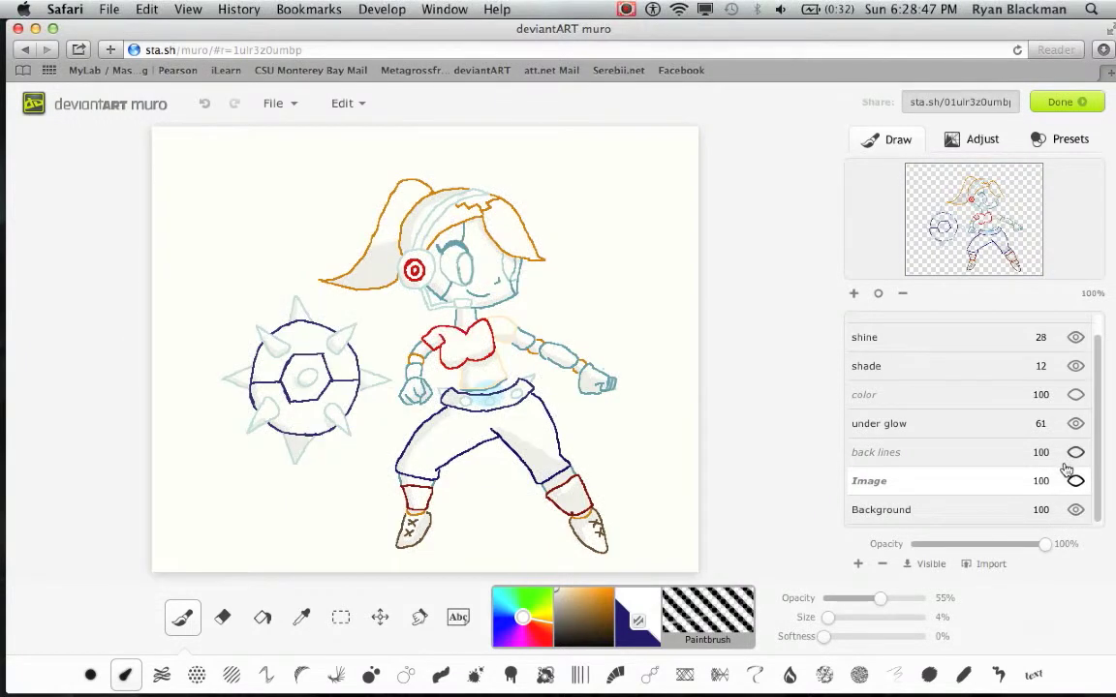
pyautogui.click(1074, 394)
pyautogui.scroll(2, 1094, 426)
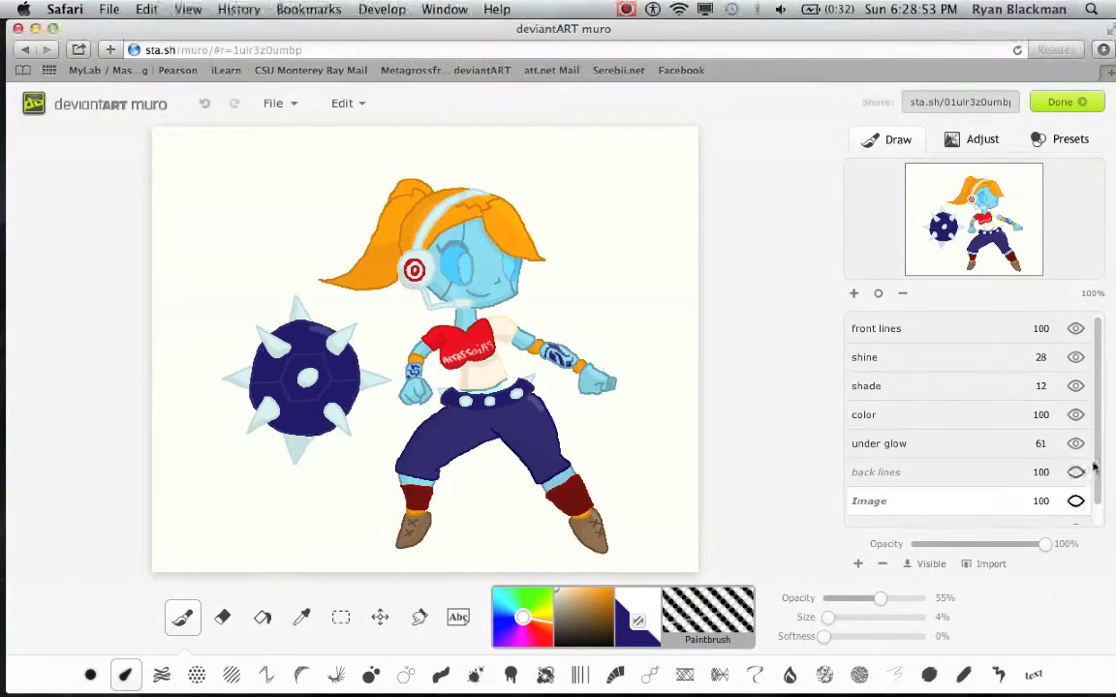
# - Hide the Background layer to leave the character on transparency, and finish the drawing by saving it to Sta.sh
pyautogui.scroll(-1, 1092, 468)
pyautogui.click(1074, 509)
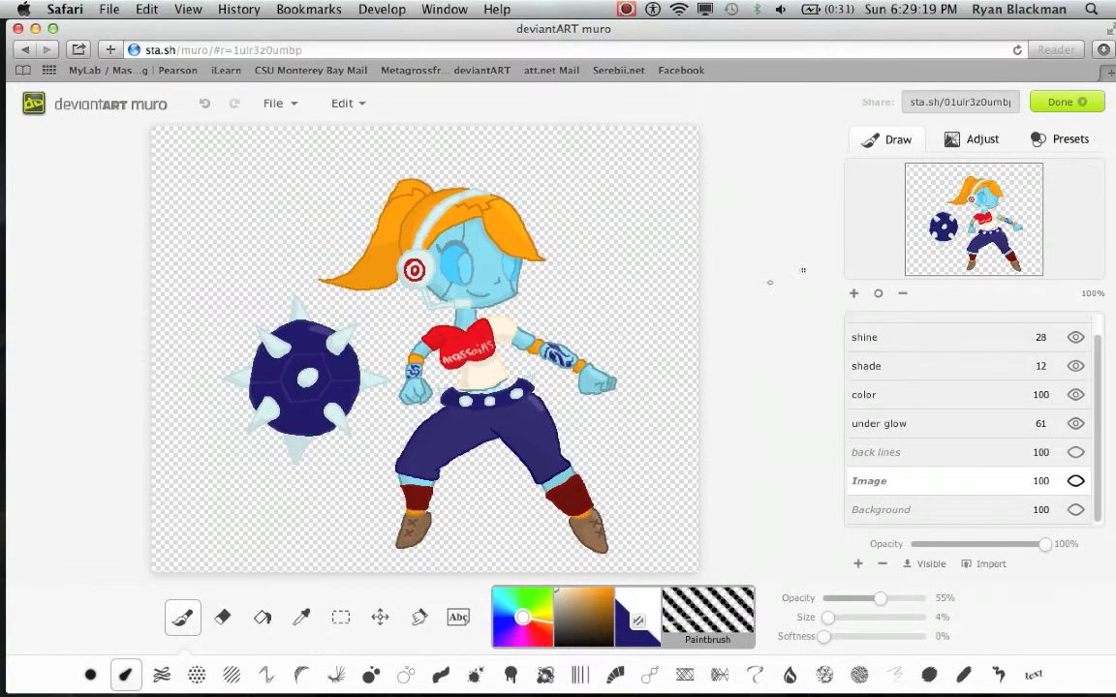
pyautogui.click(1057, 107)
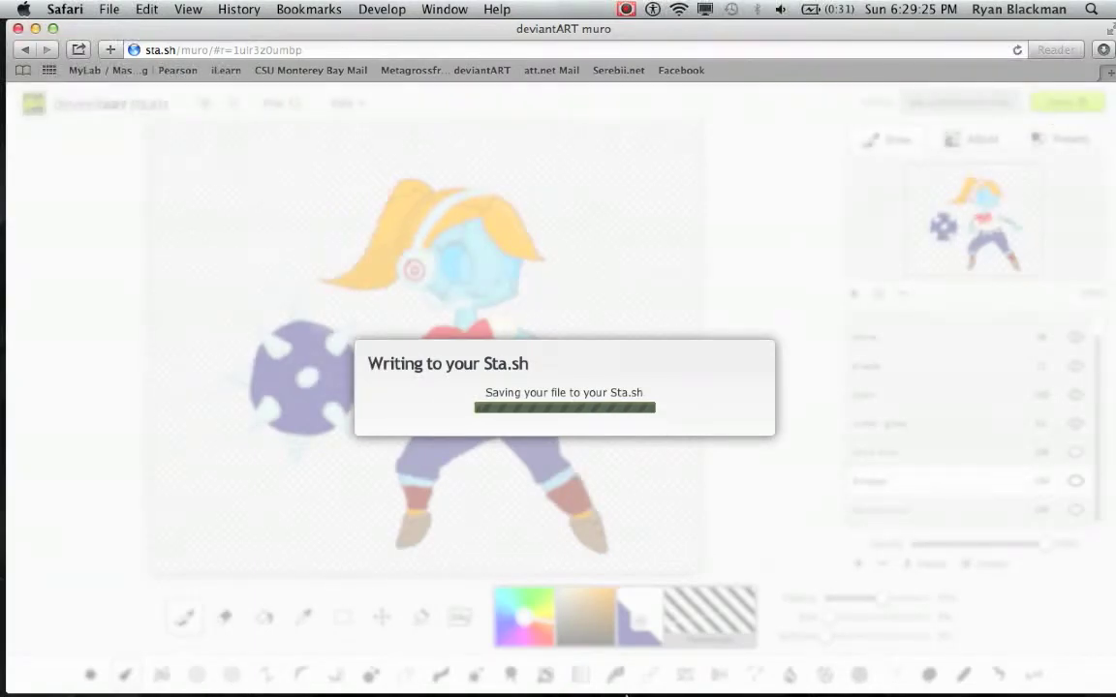
pyautogui.moveTo(625, 673)
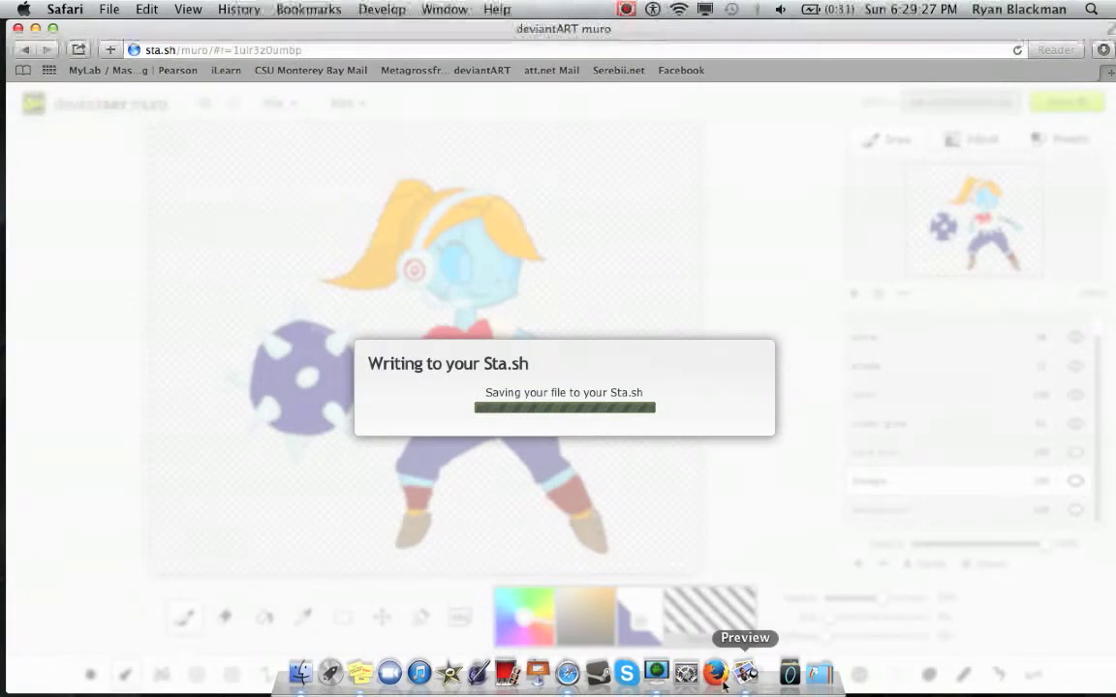
pyautogui.rightClick(657, 671)
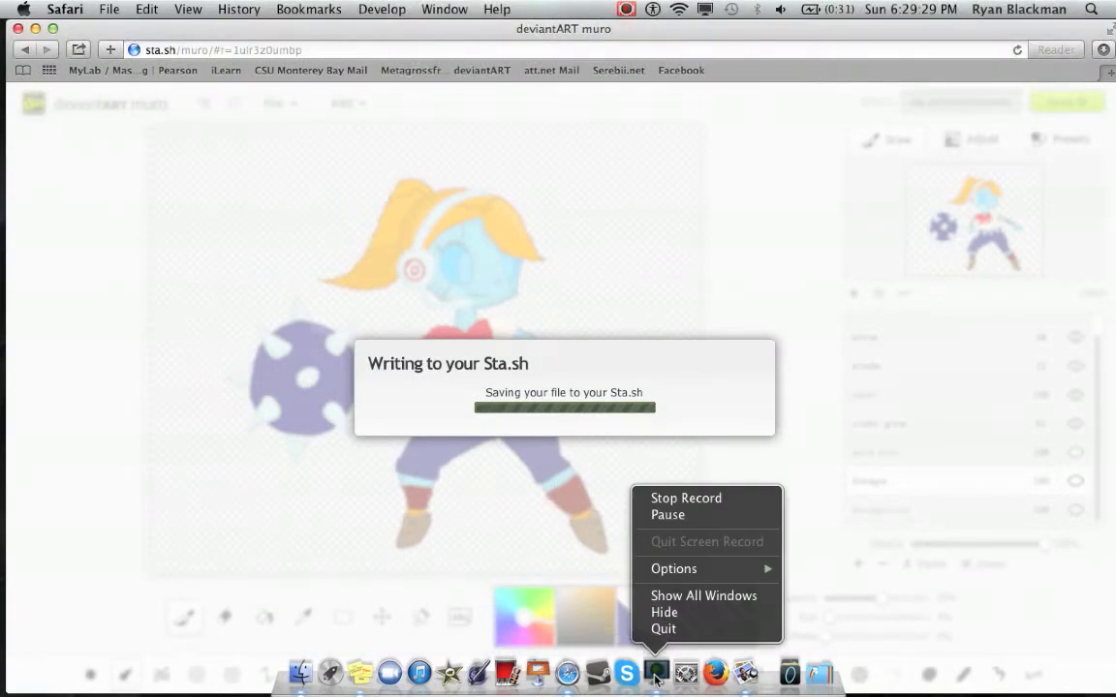